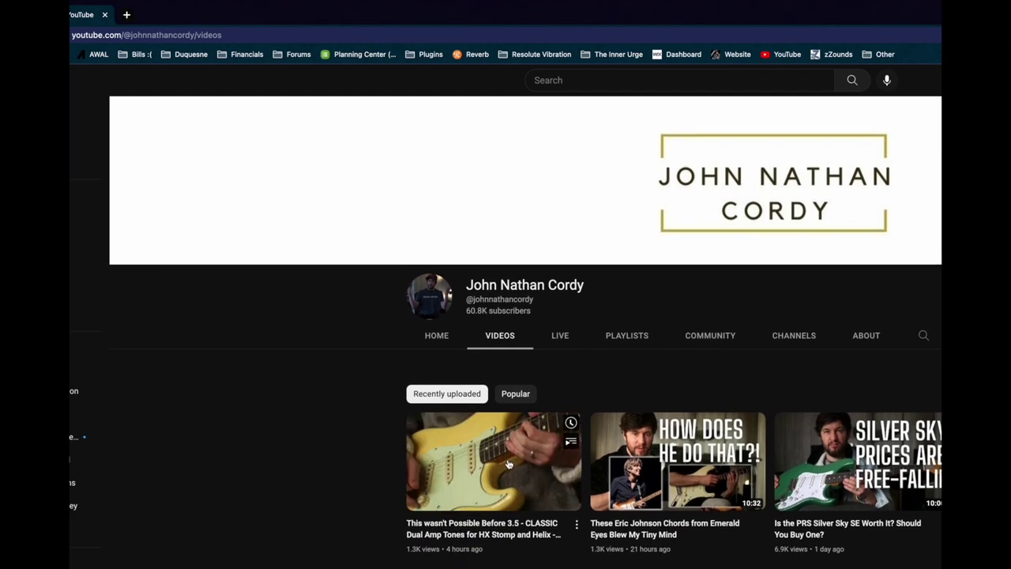
Open the latest dual amp tones video and highlight the file's creation date
{"action": "left_click", "coordinate": [509, 464]}
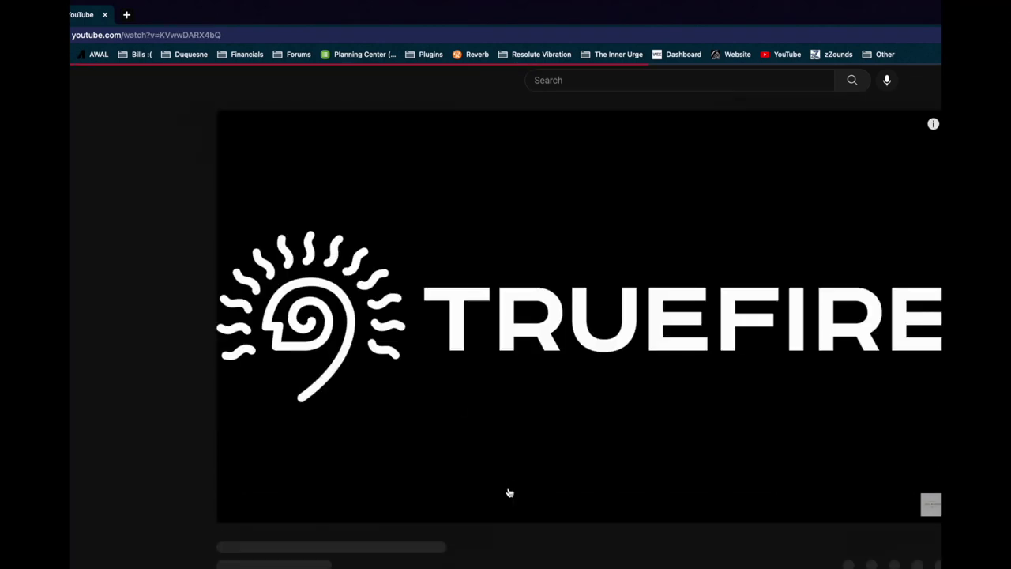
{"action": "scroll", "coordinate": [546, 474], "scroll_direction": "down", "scroll_amount": 1}
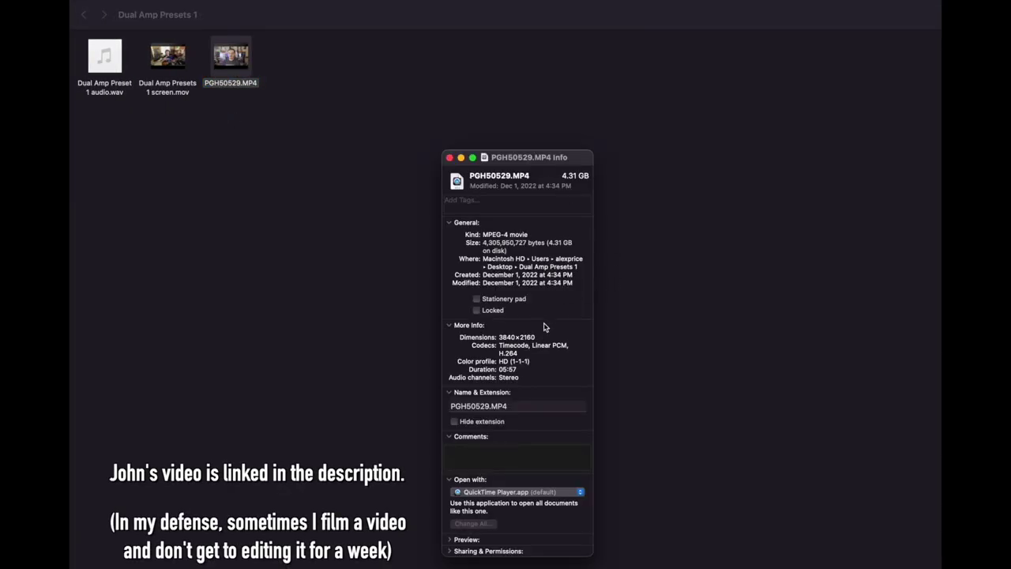
{"action": "left_click_drag", "start_coordinate": [574, 275], "coordinate": [454, 275]}
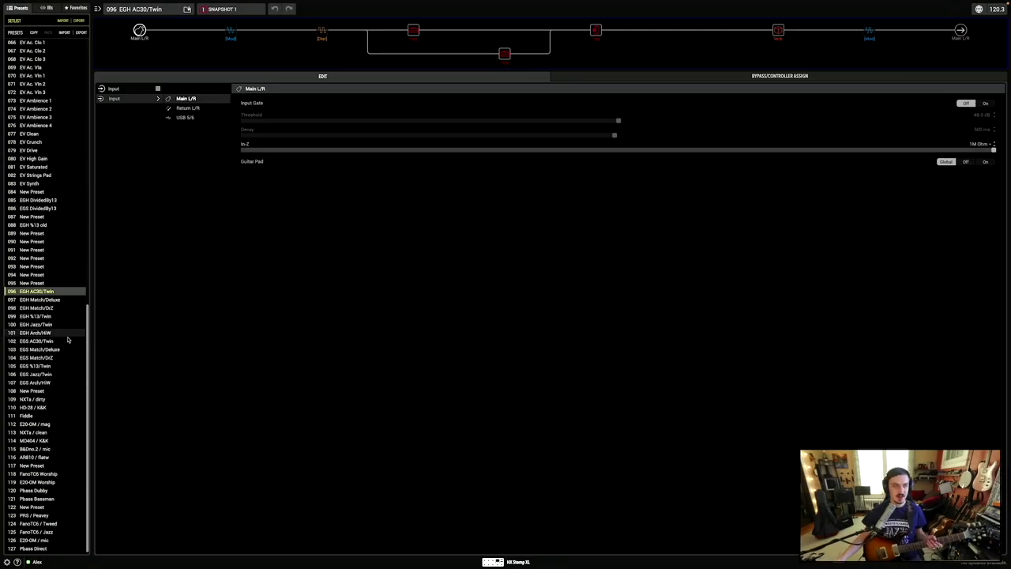
Inspect the Essex A30 and US Double Vib amps, then show the merge mixer (Left 100, Right 100)
{"action": "left_click", "coordinate": [413, 30]}
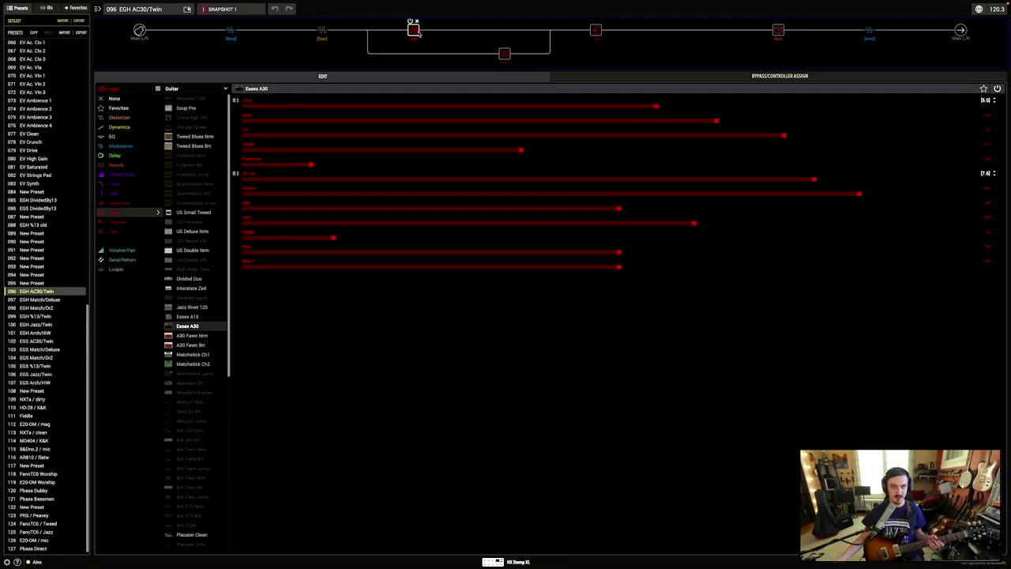
{"action": "left_click", "coordinate": [504, 53]}
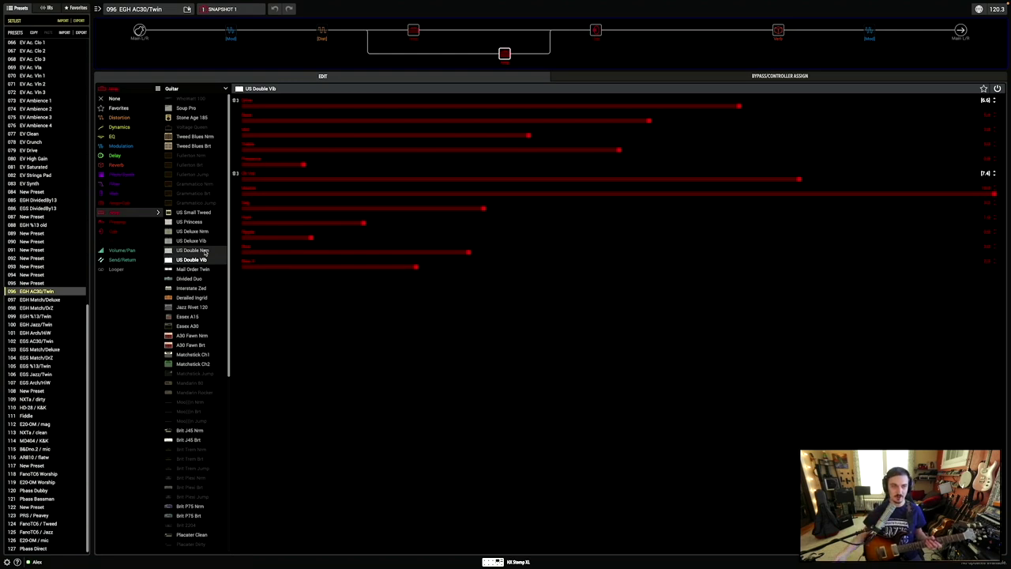
{"action": "left_click", "coordinate": [550, 31]}
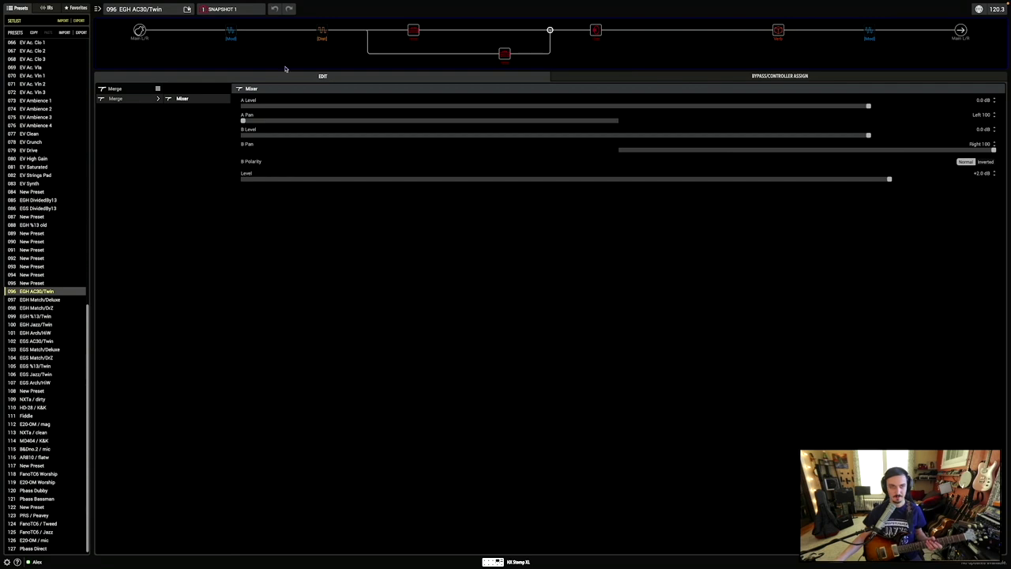
Focus A Pan, then show the dual cab pairing 2x12 Blue Bell with 2x12 Double C12N
{"action": "left_click", "coordinate": [243, 120]}
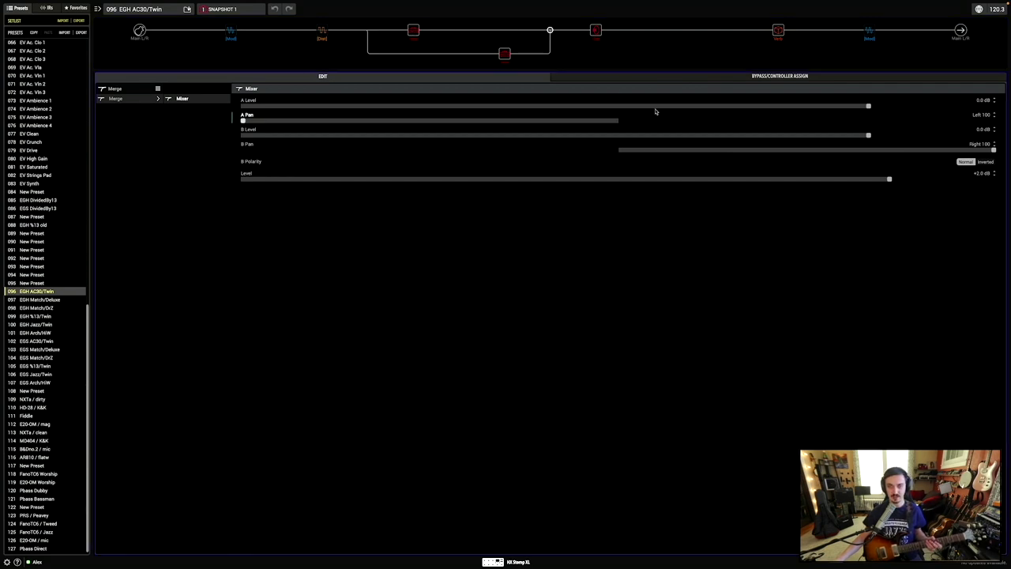
{"action": "left_click", "coordinate": [596, 28]}
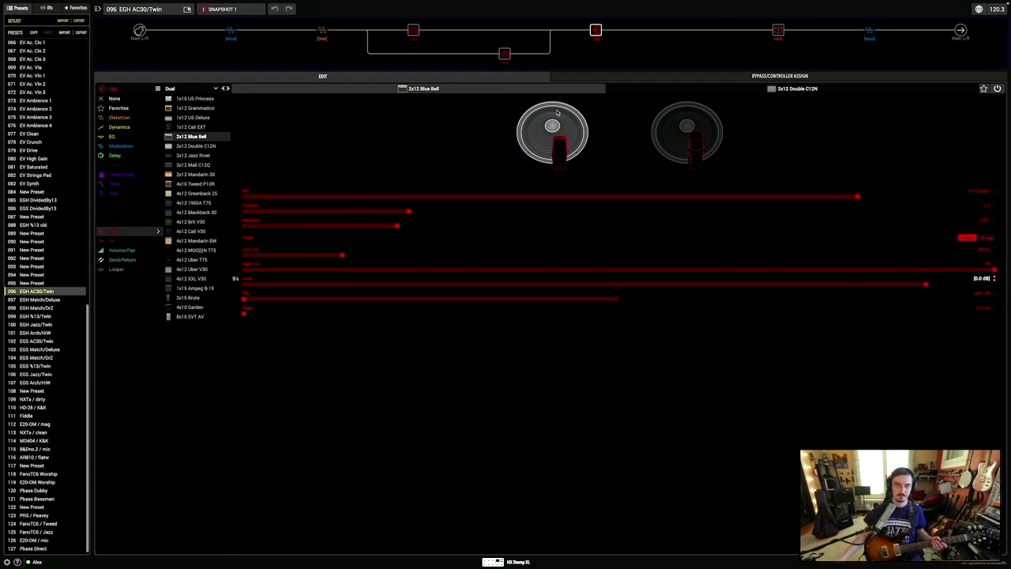
Compare the 2x12 Double C12N and 2x12 Blue Bell cabs and adjust the Blue Bell's pan
{"action": "left_click", "coordinate": [725, 92]}
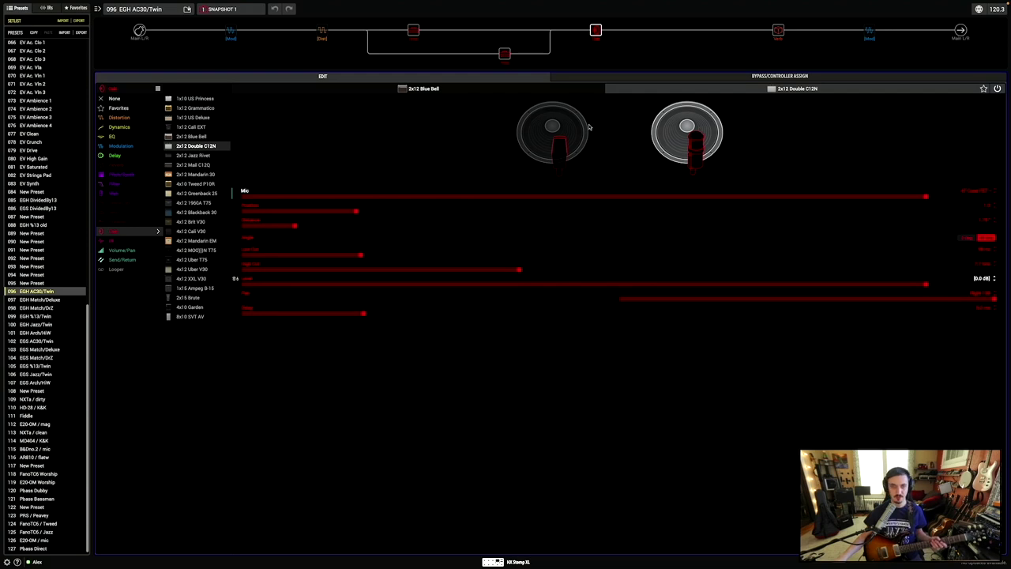
{"action": "left_click", "coordinate": [553, 137]}
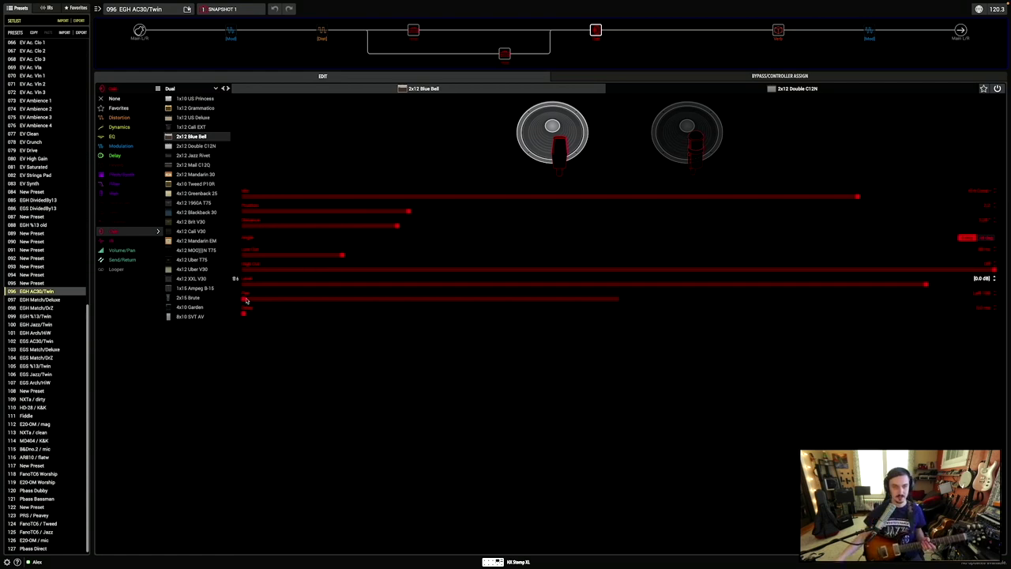
{"action": "left_click_drag", "start_coordinate": [246, 300], "coordinate": [619, 309]}
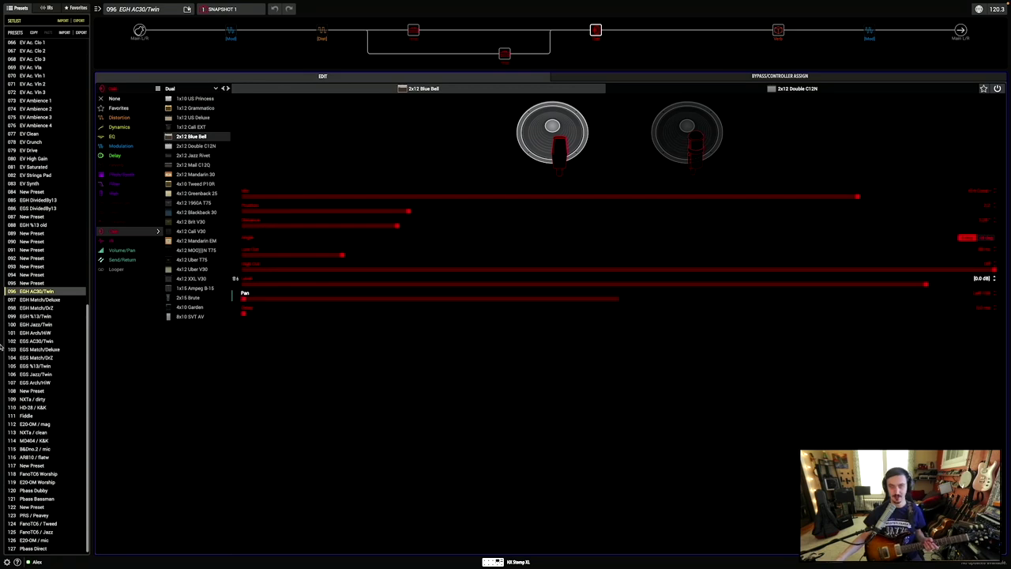
{"action": "left_click", "coordinate": [778, 32]}
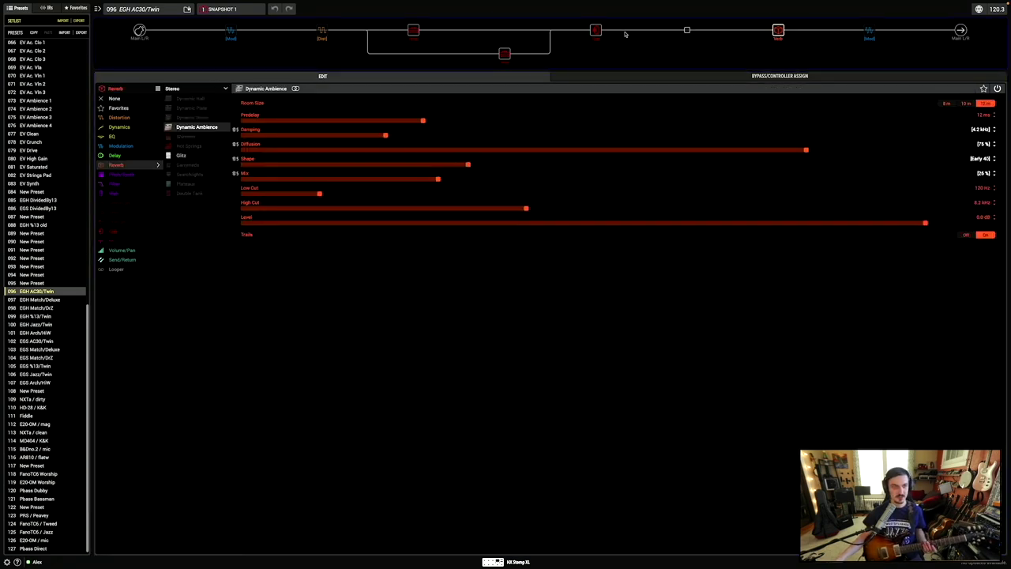
Check the Optical Trem and Dynamic Ambience reverb, then open the empty chain slot
{"action": "left_click", "coordinate": [870, 32]}
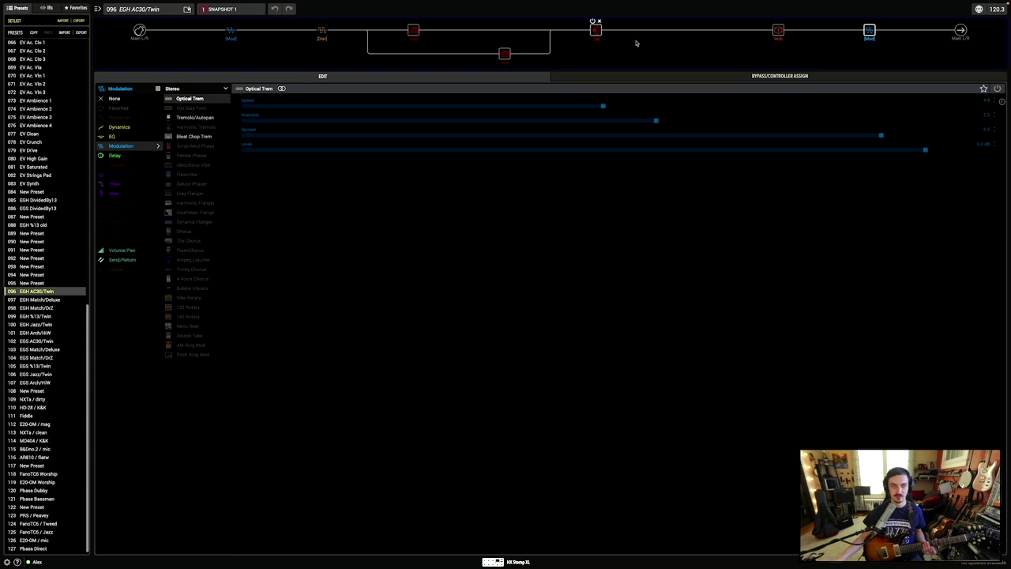
{"action": "left_click", "coordinate": [778, 32]}
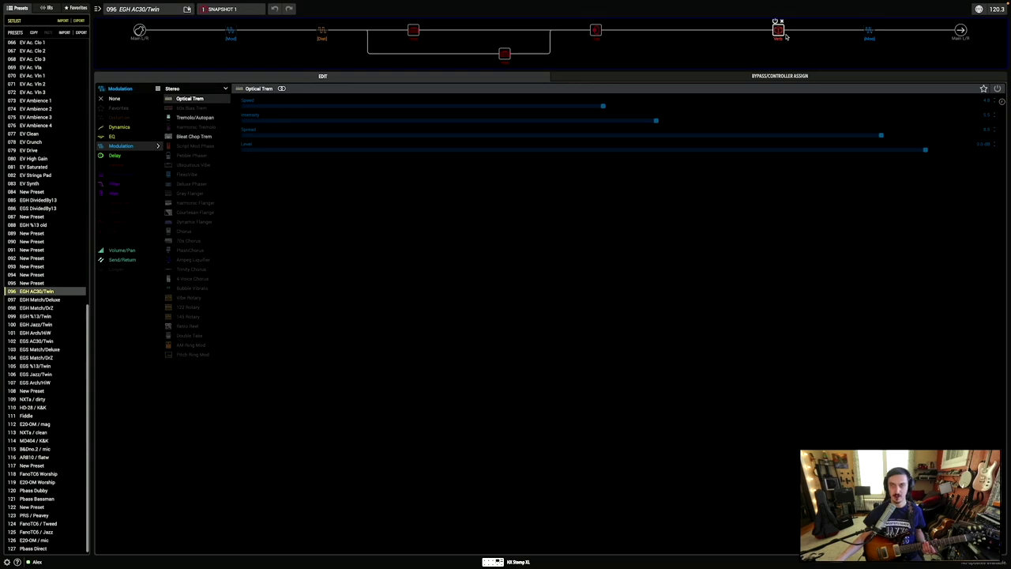
{"action": "left_click", "coordinate": [687, 31]}
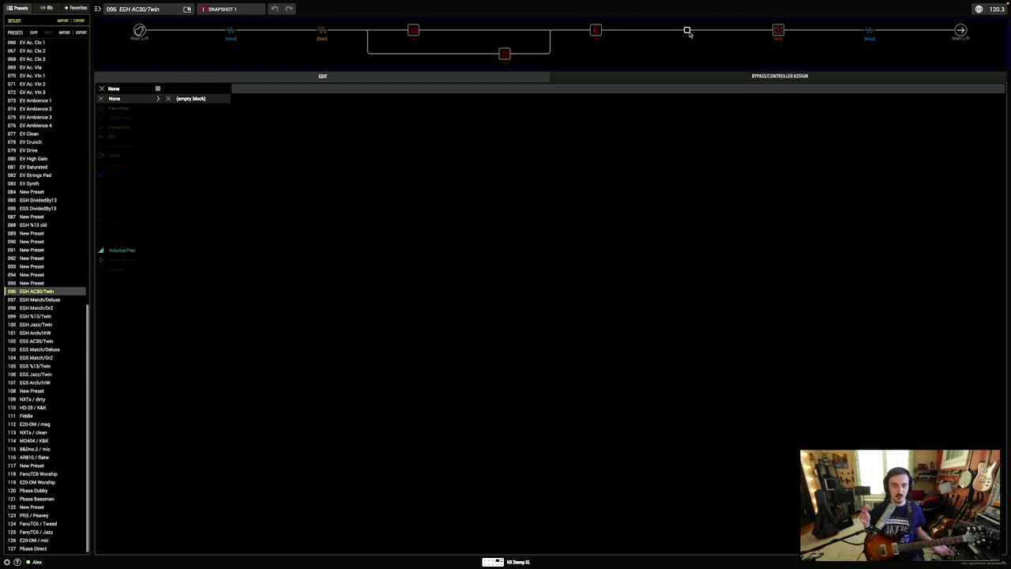
Review the input and dual cab blocks, then confirm HX Edit 3.51 / HX Stomp XL 3.50 in About
{"action": "left_click", "coordinate": [141, 32]}
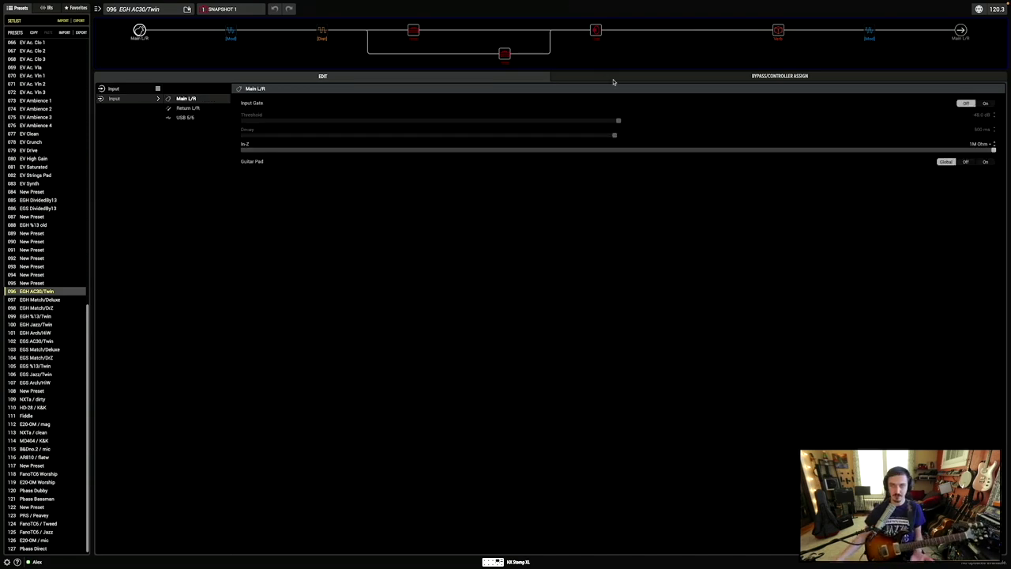
{"action": "left_click", "coordinate": [596, 30]}
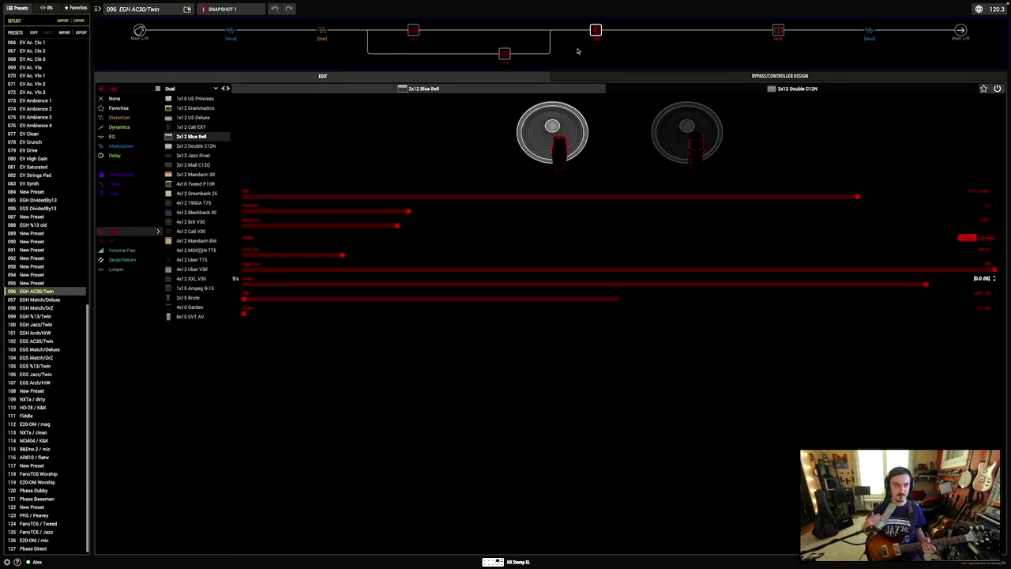
{"action": "left_click", "coordinate": [30, 4]}
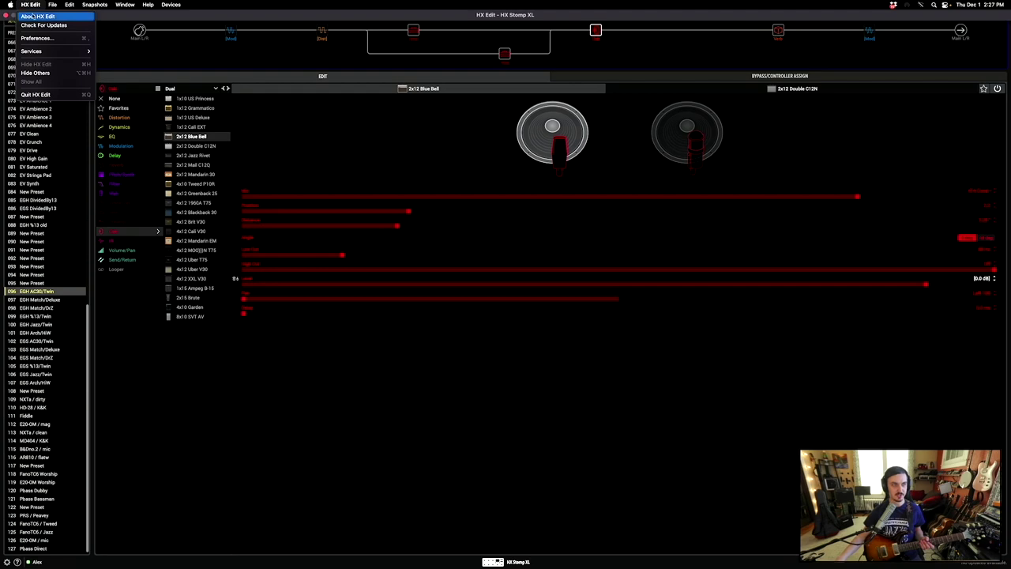
{"action": "left_click", "coordinate": [589, 119]}
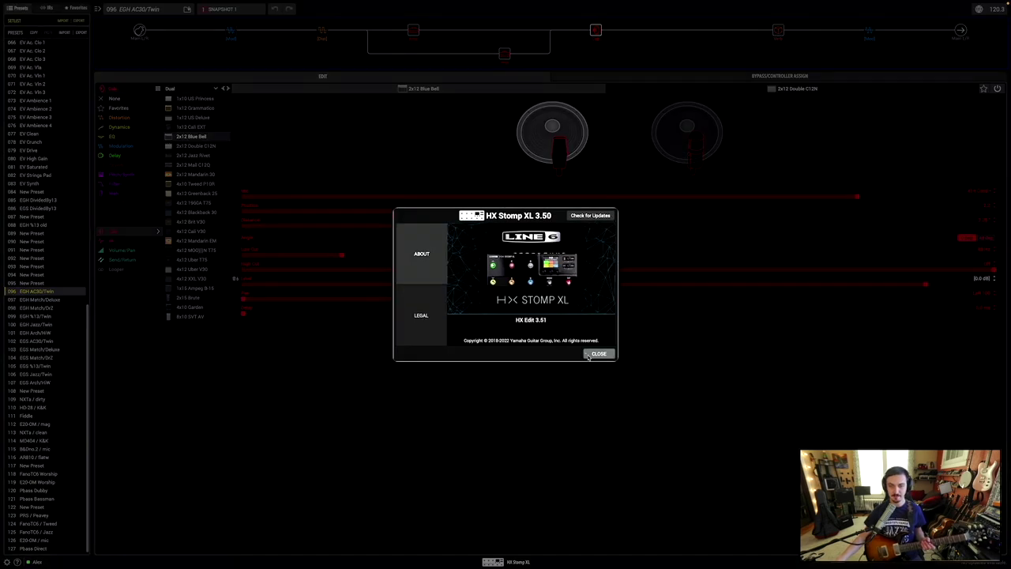
{"action": "left_click", "coordinate": [598, 355]}
{"action": "mouse_move", "coordinate": [596, 28]}
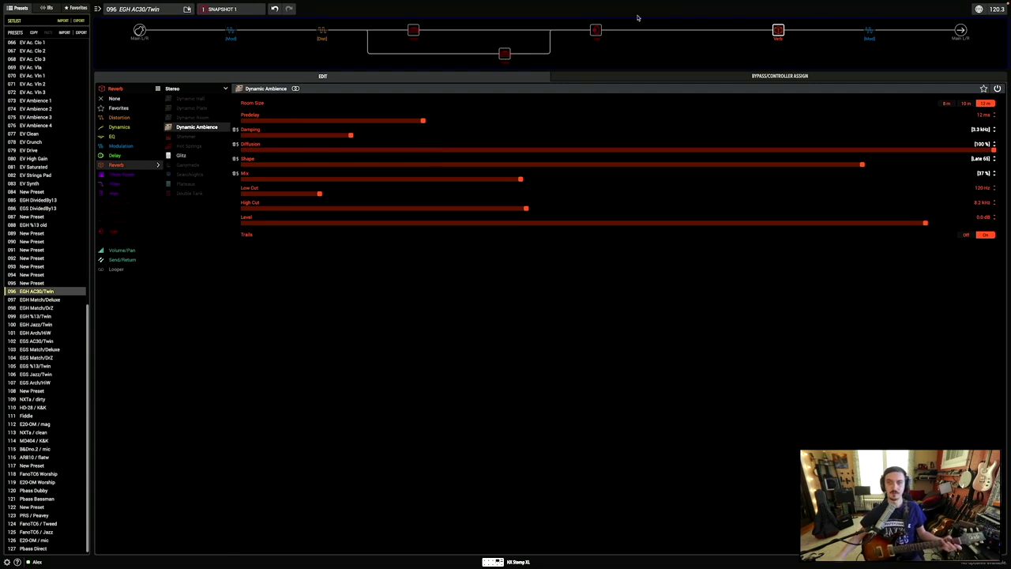
Return to the dual cab block with the 2x12 Blue Bell and 2x12 Double C12N
{"action": "left_click", "coordinate": [595, 30]}
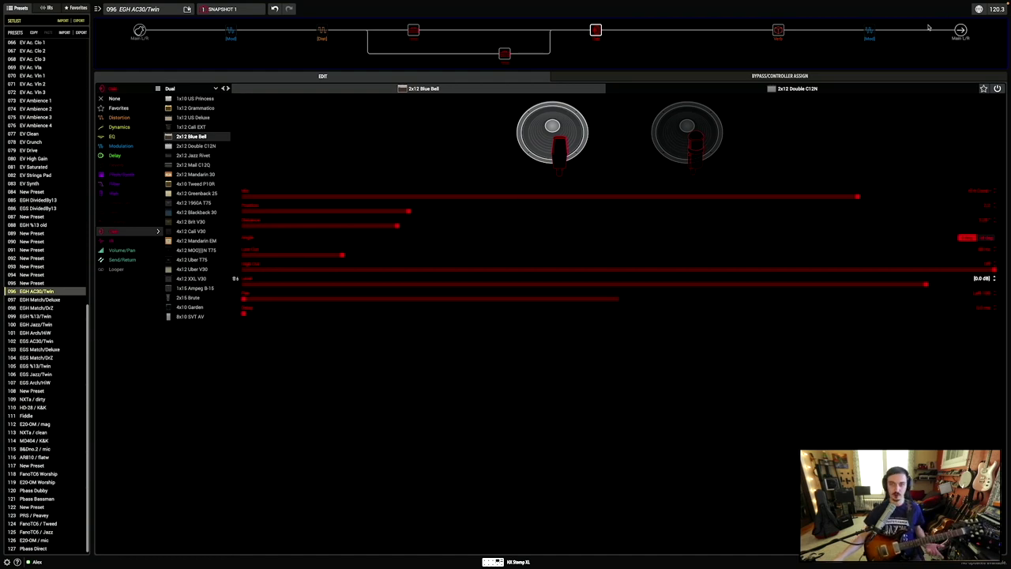
Show the Dynamic Ambience reverb settings, then the Essex A30 amp settings
{"action": "left_click", "coordinate": [778, 31]}
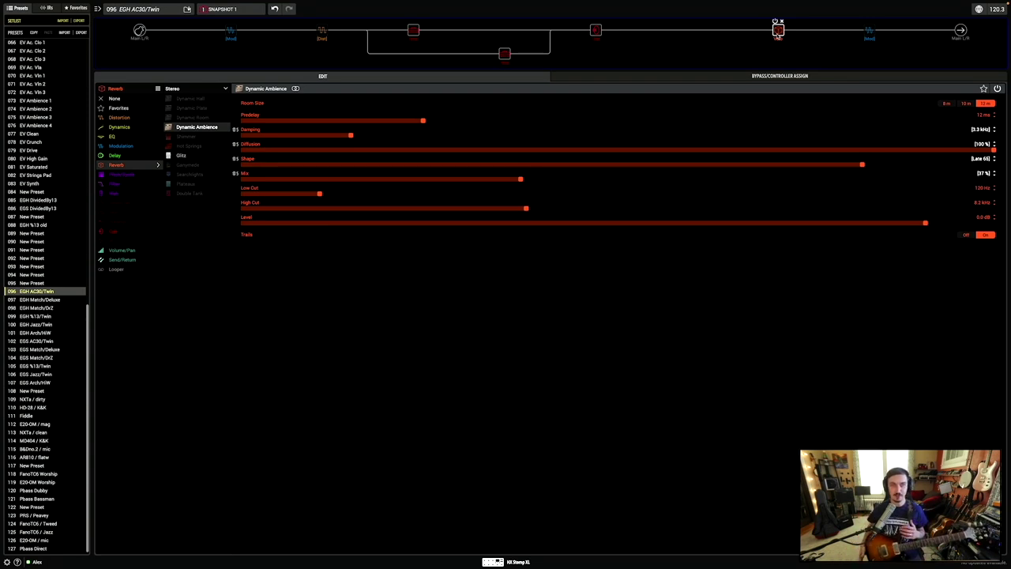
{"action": "left_click", "coordinate": [413, 31]}
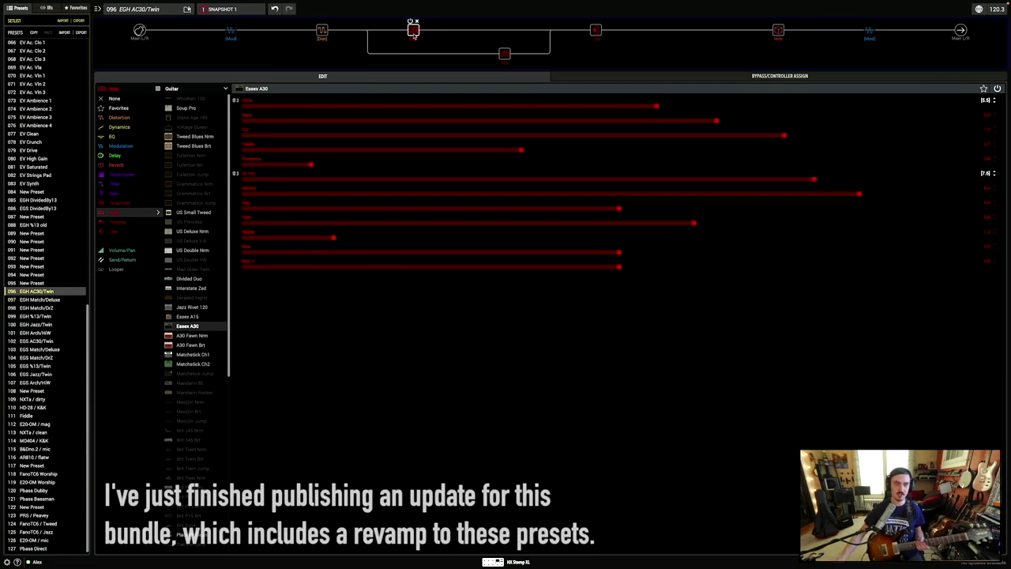
Show the Dhyana Drive pedal's settings
{"action": "left_click", "coordinate": [322, 30]}
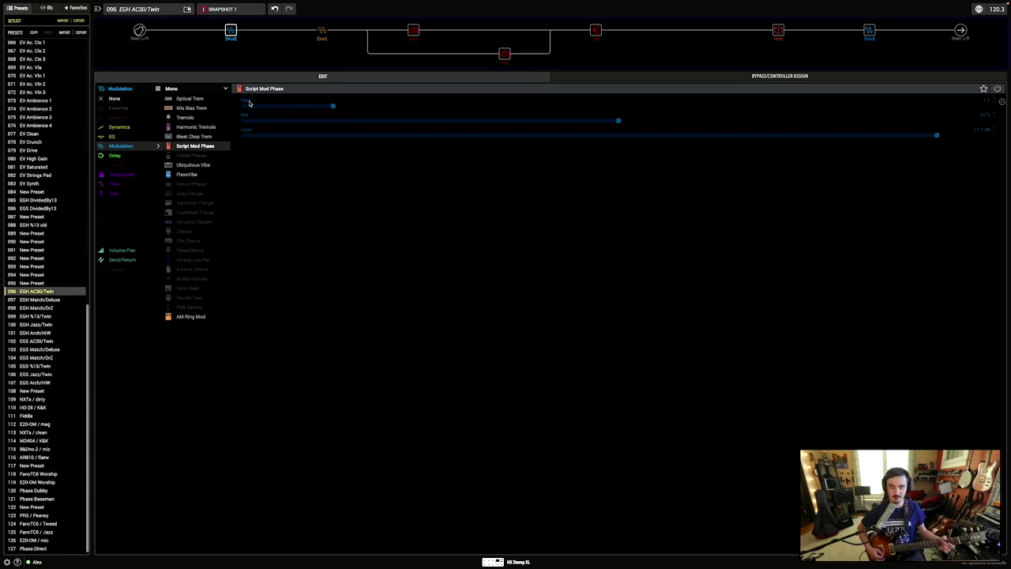
Show the Optical Trem block near the end of the chain
{"action": "left_click", "coordinate": [870, 32]}
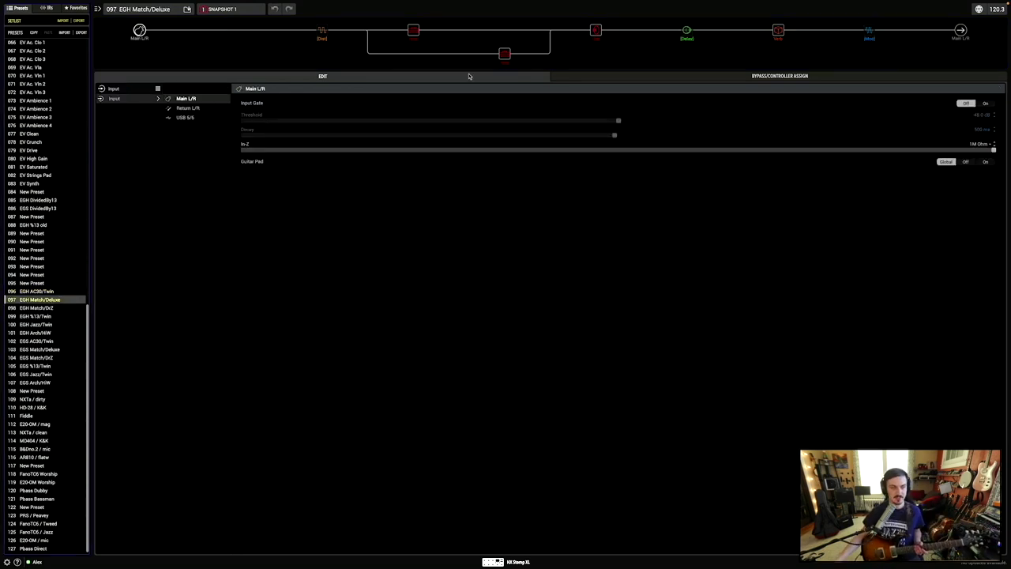
{"action": "left_click", "coordinate": [411, 32]}
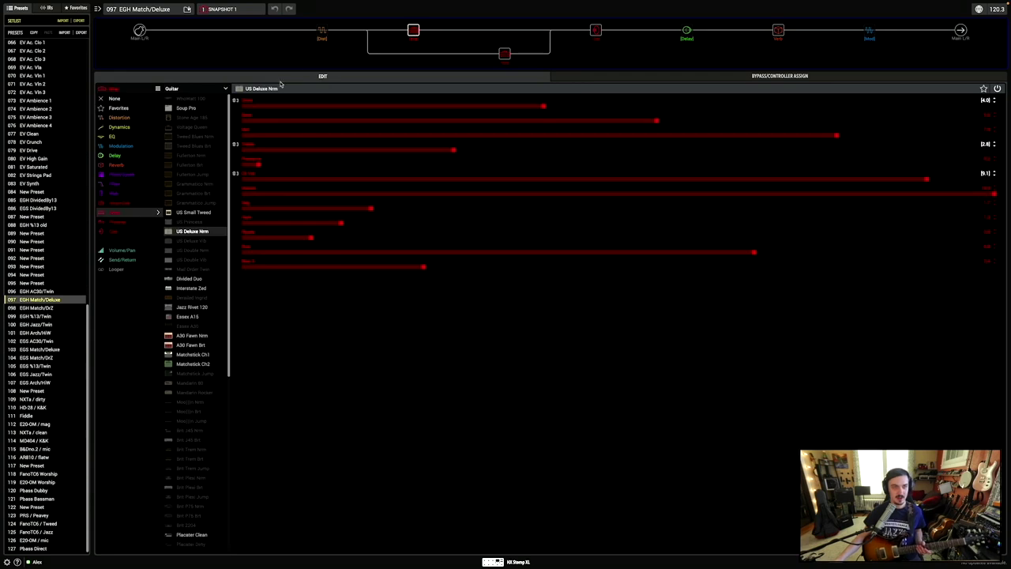
{"action": "left_click", "coordinate": [504, 53]}
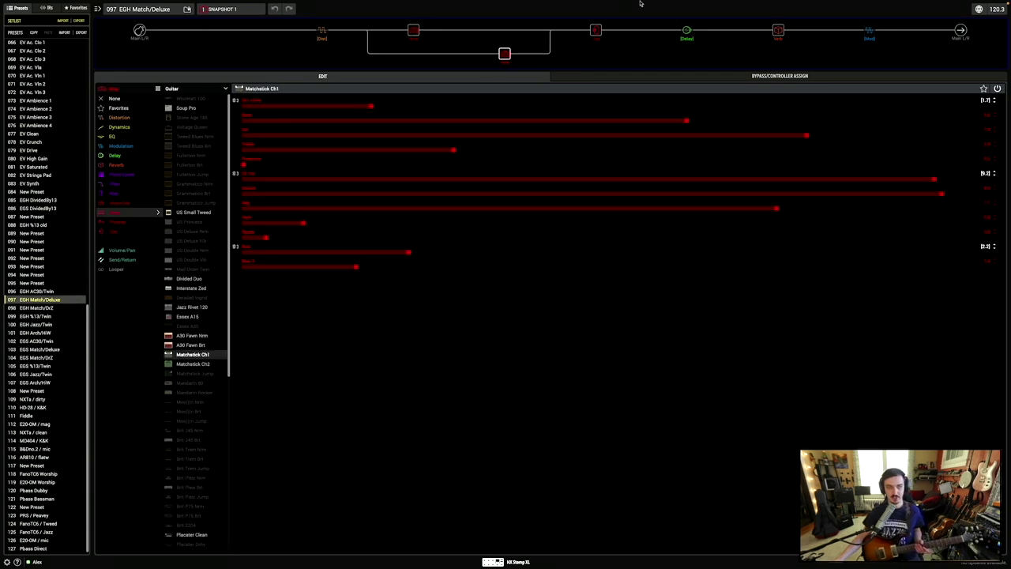
{"action": "left_click", "coordinate": [413, 32]}
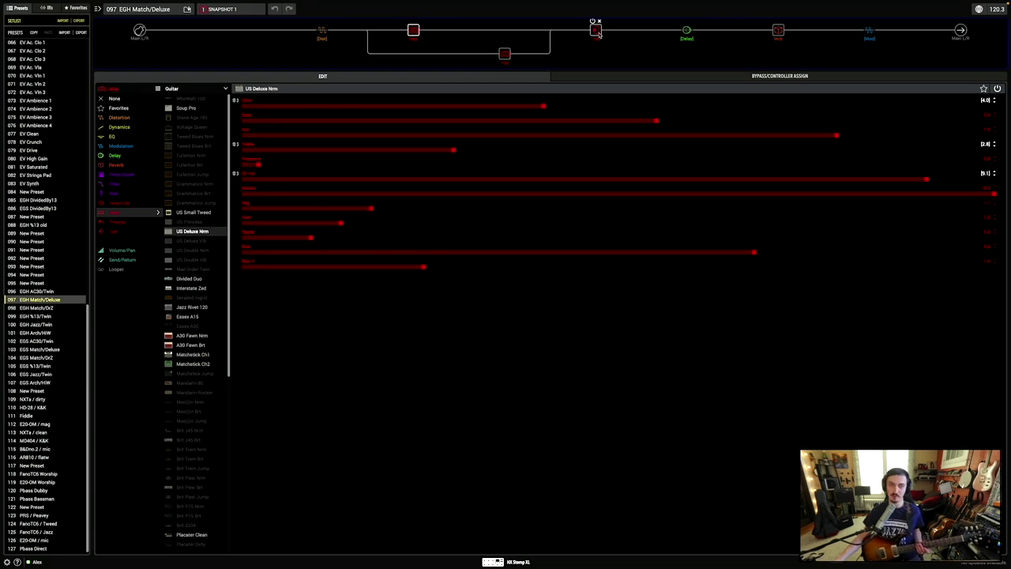
{"action": "left_click", "coordinate": [597, 32]}
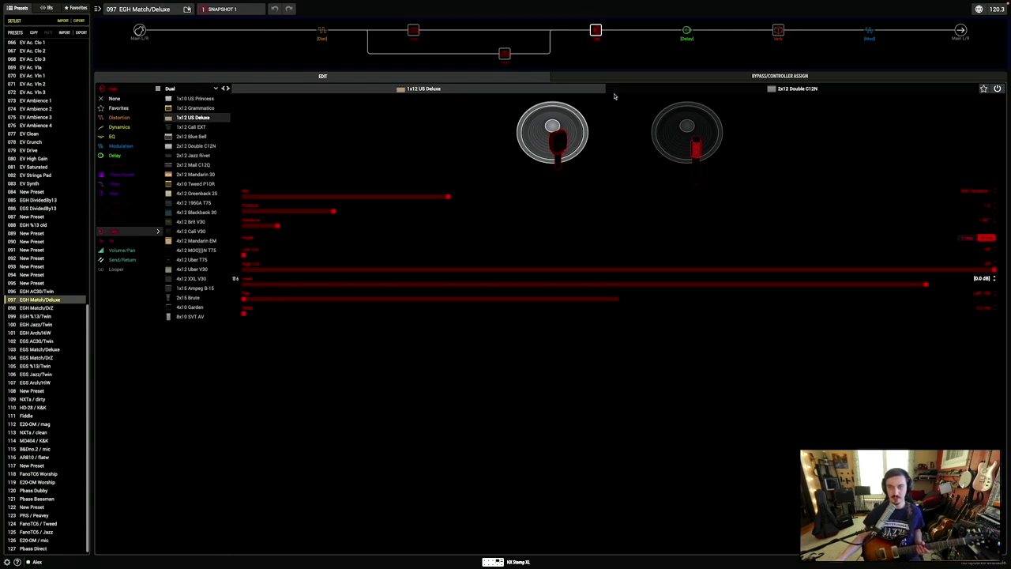
{"action": "left_click", "coordinate": [412, 32]}
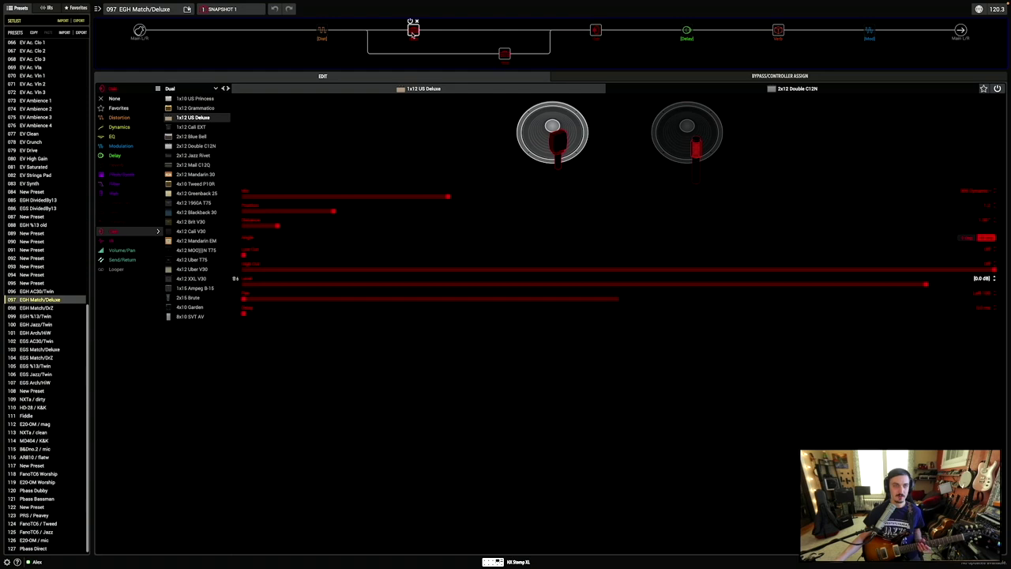
{"action": "left_click", "coordinate": [595, 32]}
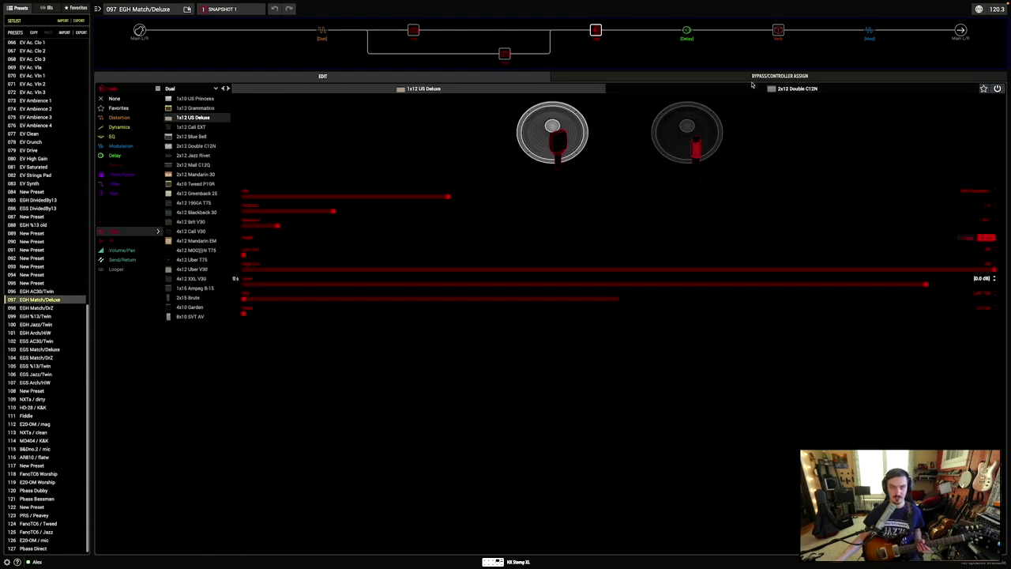
{"action": "left_click", "coordinate": [795, 90]}
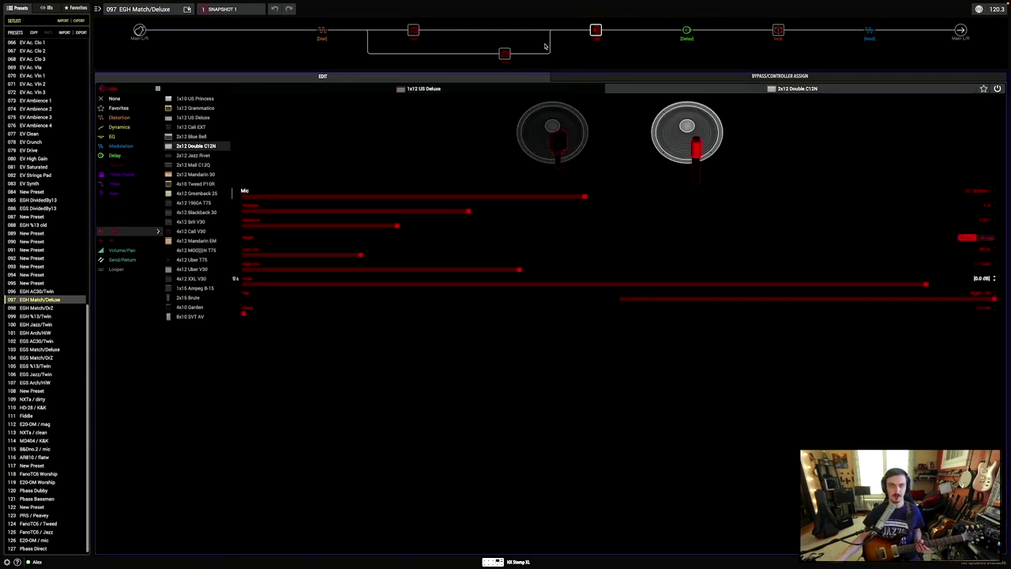
{"action": "left_click", "coordinate": [504, 53]}
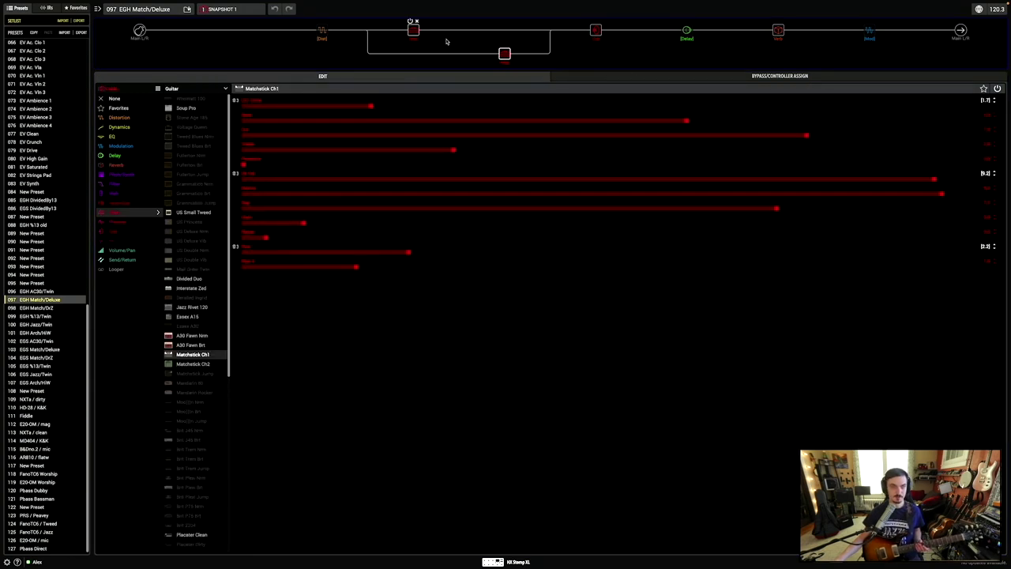
{"action": "left_click", "coordinate": [414, 31]}
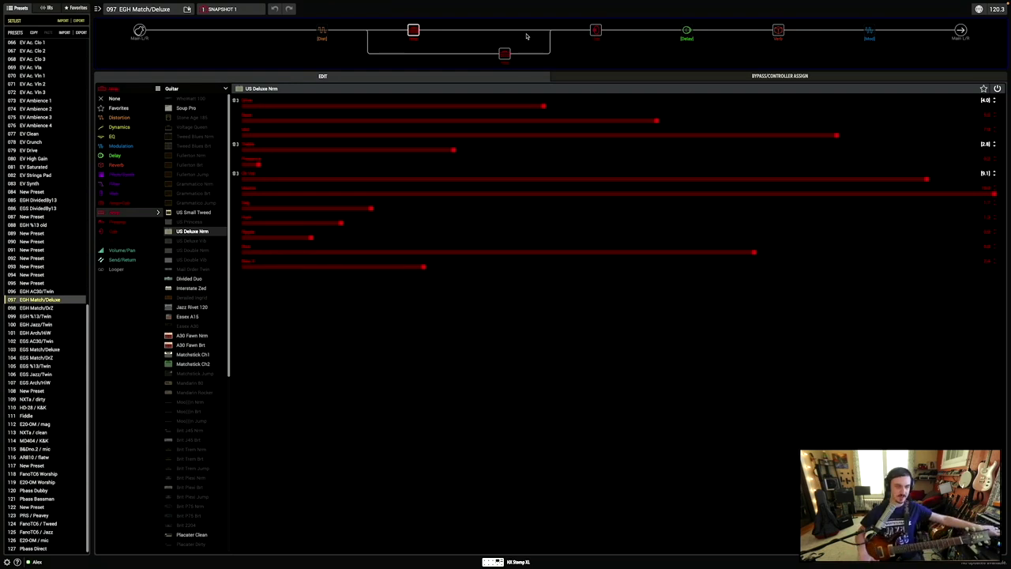
{"action": "left_click", "coordinate": [505, 53]}
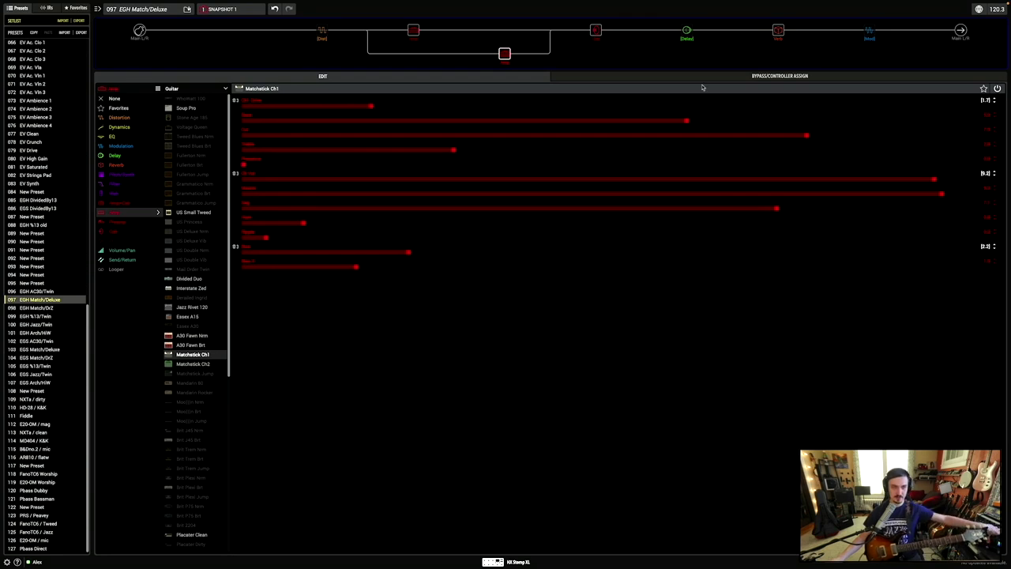
{"action": "left_click", "coordinate": [412, 30]}
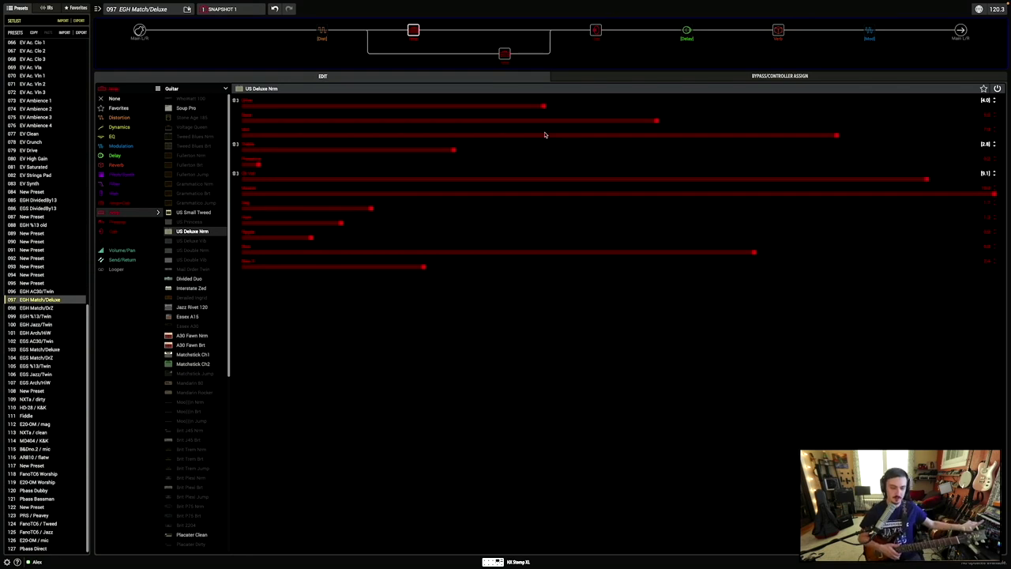
{"action": "left_click", "coordinate": [322, 36]}
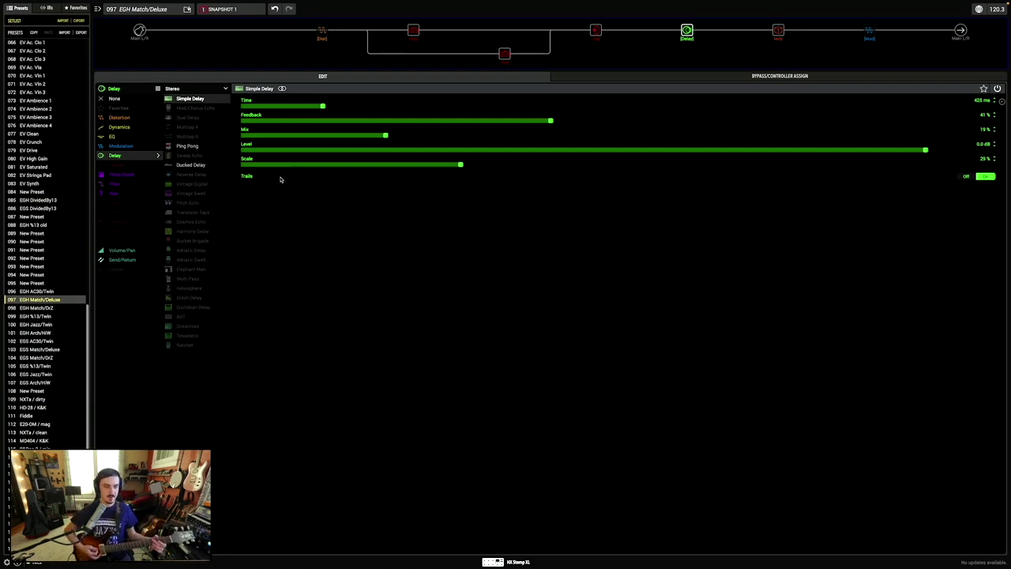
Sweep the Simple Delay Scale between 0% and 100%, settling at 26% then 34%
{"action": "left_click_drag", "start_coordinate": [300, 166], "coordinate": [242, 163]}
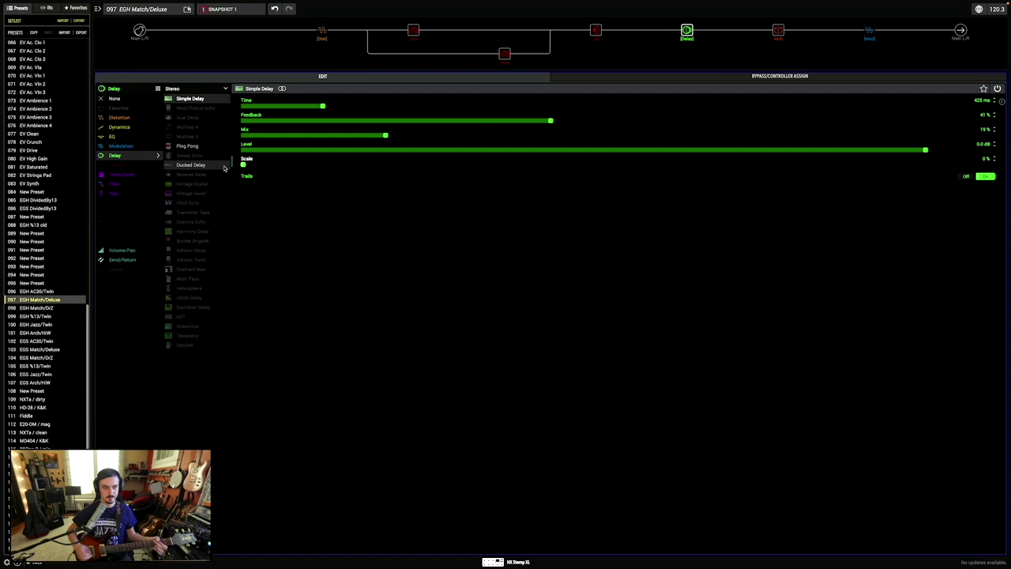
{"action": "left_click_drag", "start_coordinate": [243, 164], "coordinate": [1010, 167]}
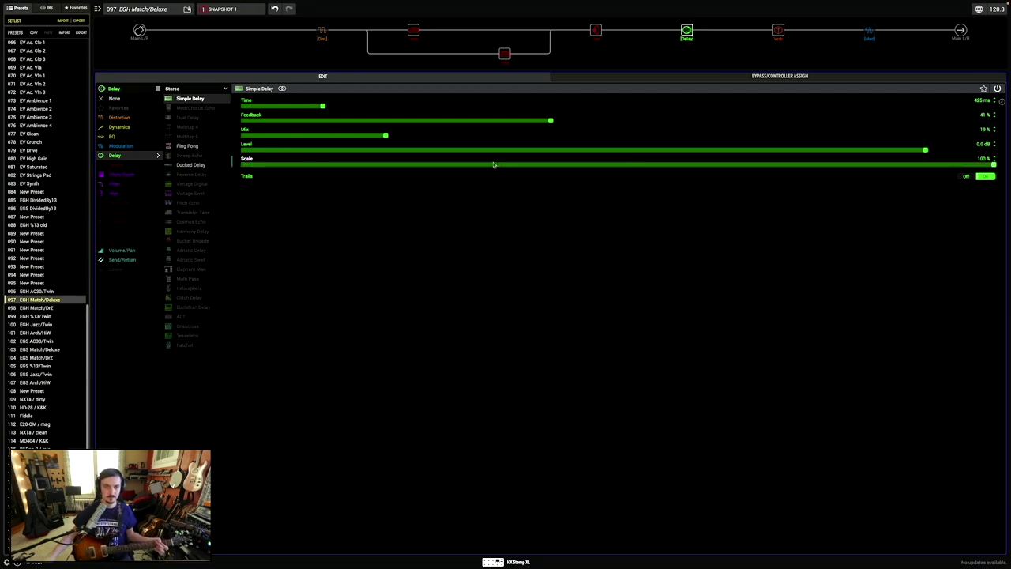
{"action": "left_click_drag", "start_coordinate": [492, 163], "coordinate": [475, 166]}
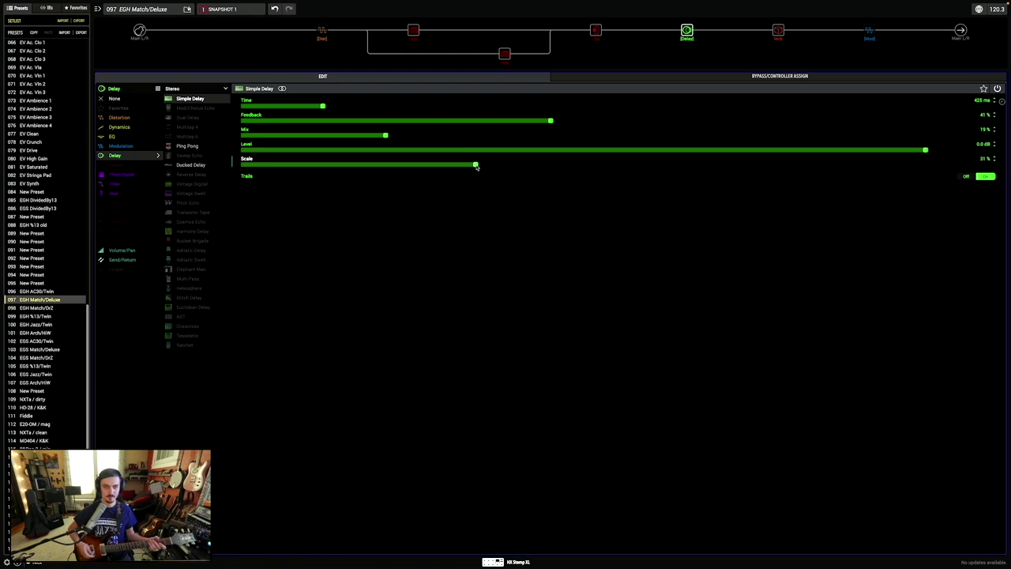
{"action": "left_click_drag", "start_coordinate": [476, 167], "coordinate": [244, 165]}
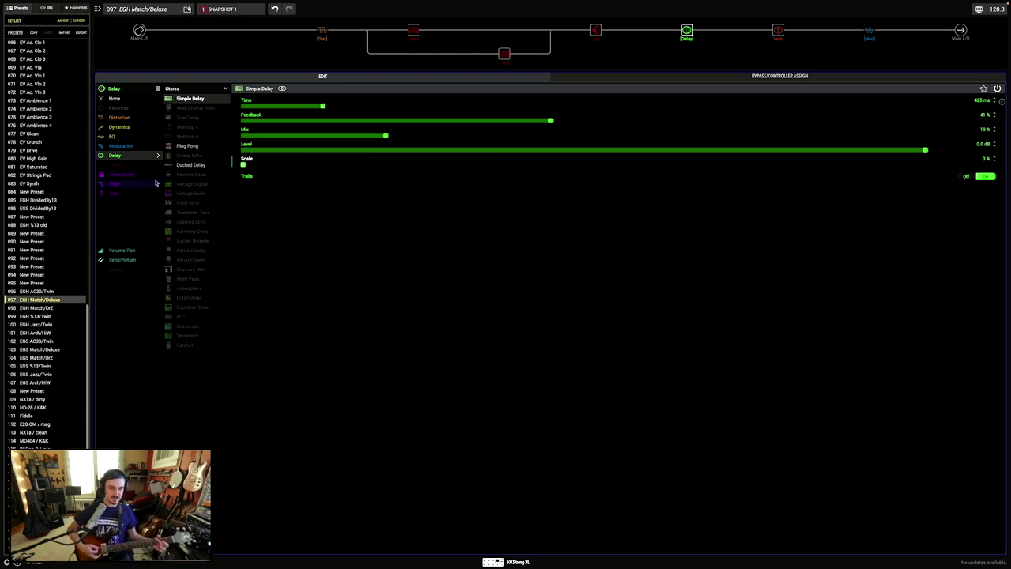
{"action": "left_click_drag", "start_coordinate": [485, 167], "coordinate": [1009, 198]}
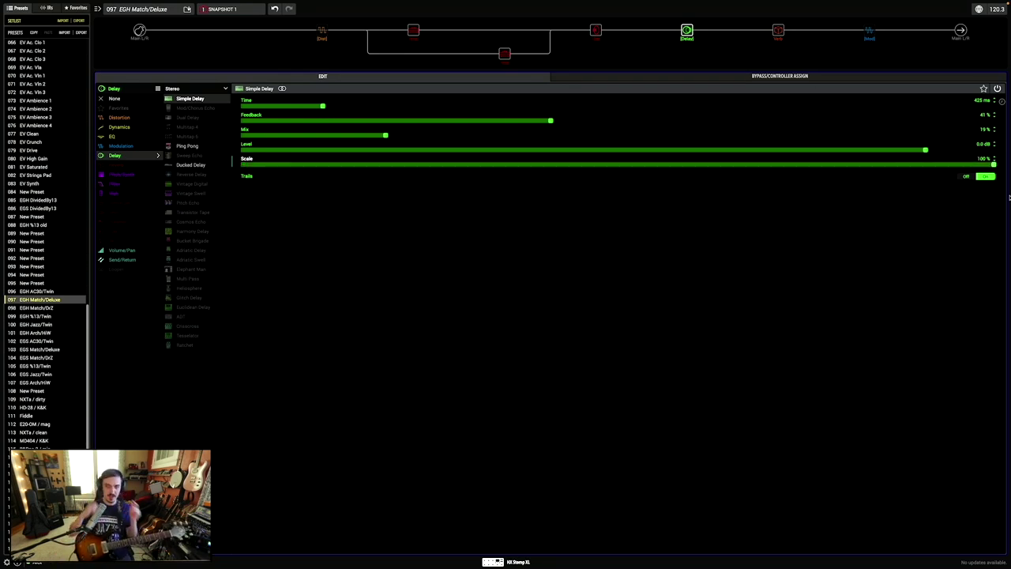
{"action": "left_click_drag", "start_coordinate": [789, 165], "coordinate": [422, 179]}
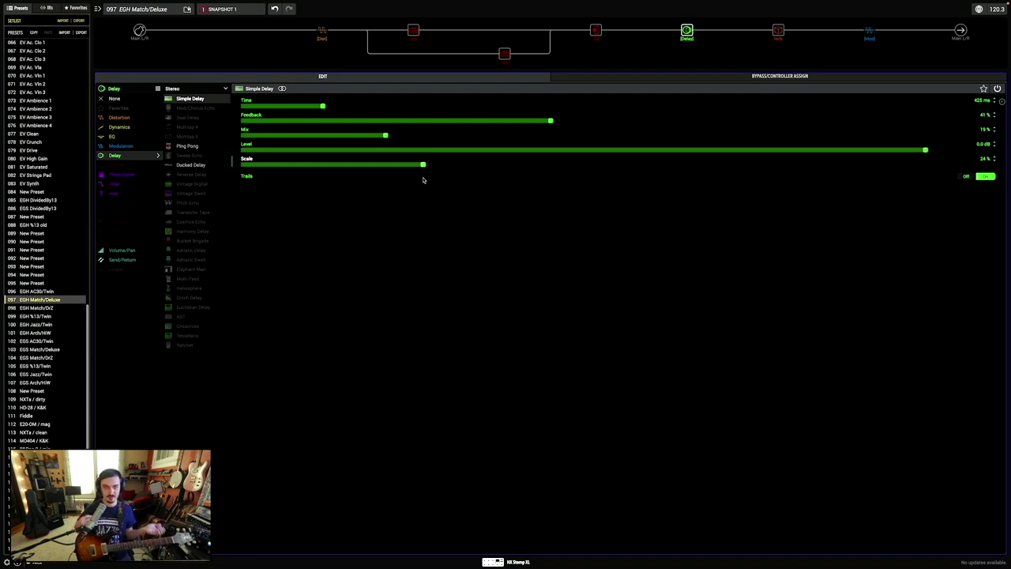
{"action": "left_click", "coordinate": [545, 164]}
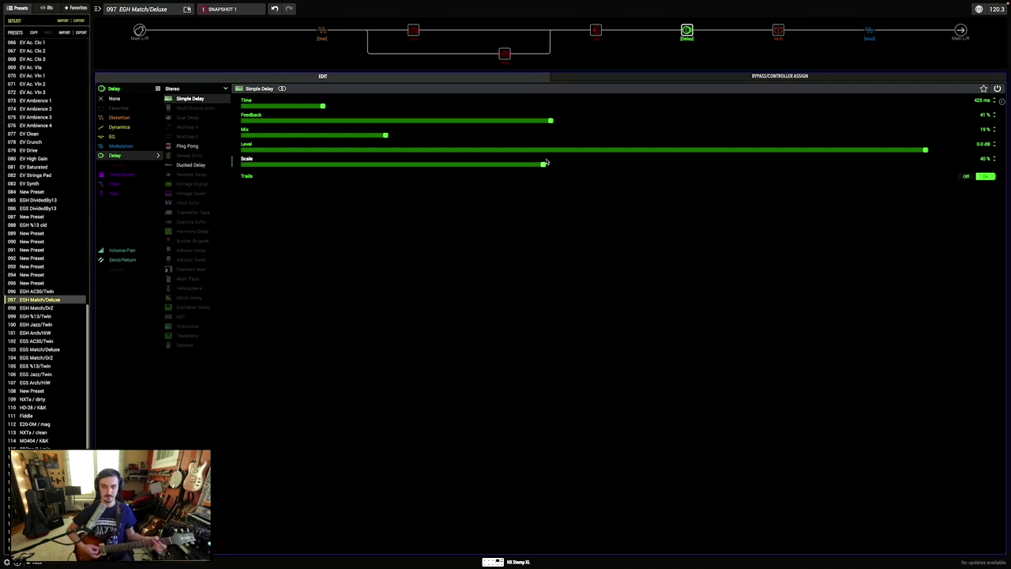
{"action": "left_click", "coordinate": [609, 162]}
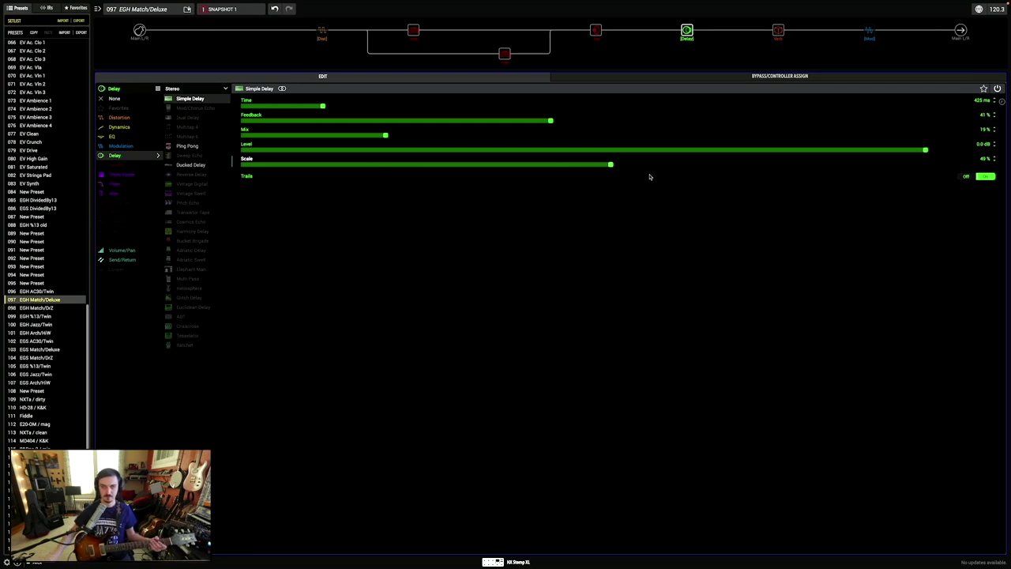
{"action": "left_click", "coordinate": [995, 157]}
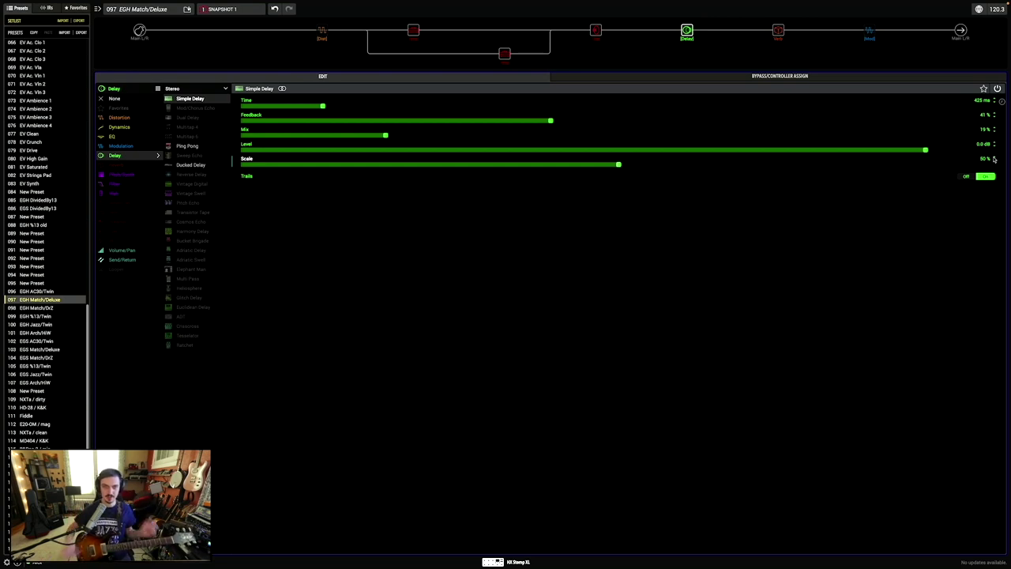
{"action": "left_click", "coordinate": [438, 164]}
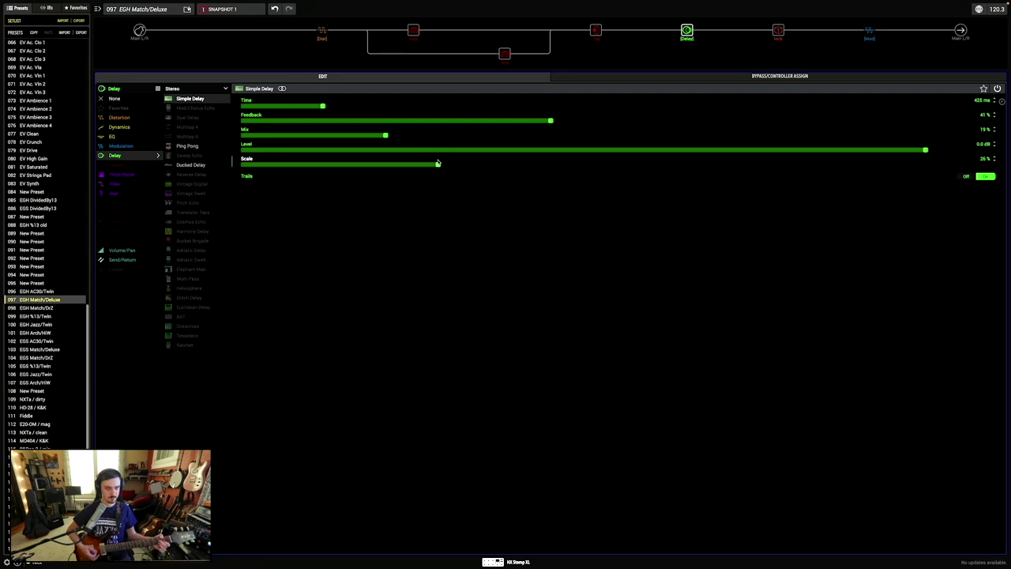
{"action": "mouse_move", "coordinate": [499, 164]}
{"action": "left_mouse_down"}
{"action": "mouse_move", "coordinate": [524, 166]}
{"action": "mouse_move", "coordinate": [498, 176]}
{"action": "left_mouse_up"}
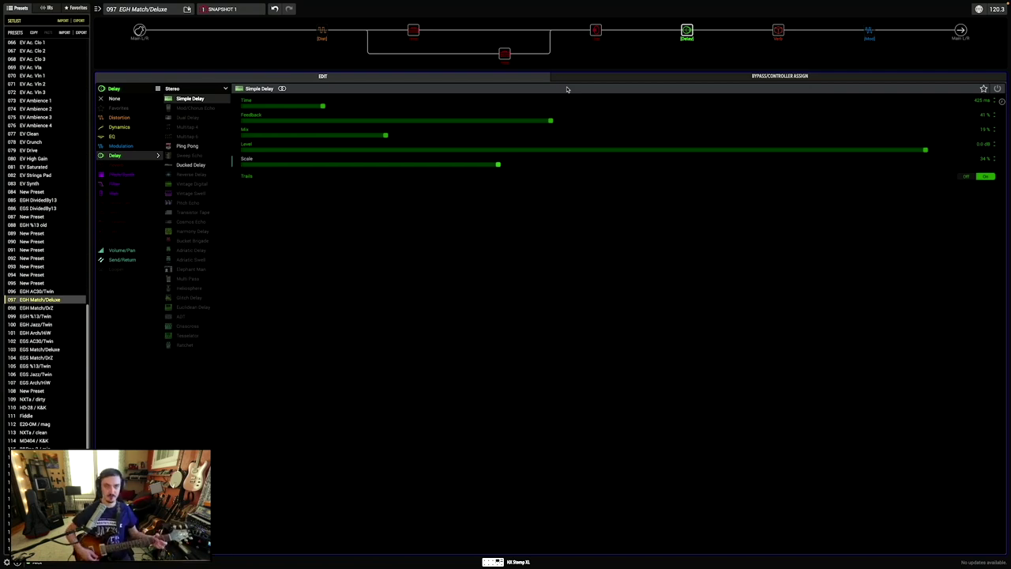
Show the Dynamic Ambience reverb's Damping, Diffusion, Shape and Mix settings
{"action": "left_click", "coordinate": [782, 35]}
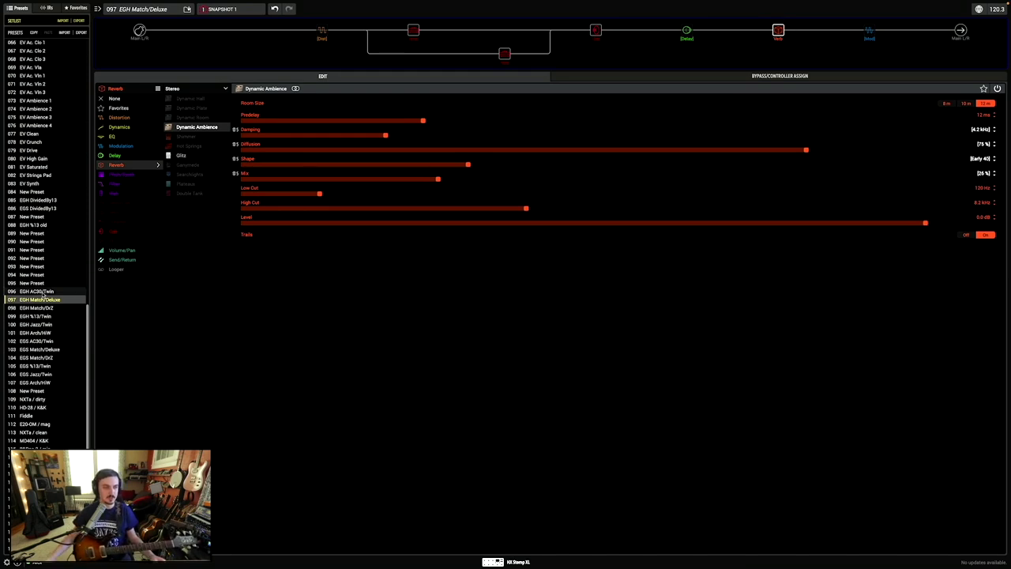
Load presets 096, 097, 098 and 099 in turn, ending on 100 EGH Jazz/Twin
{"action": "left_click", "coordinate": [43, 294]}
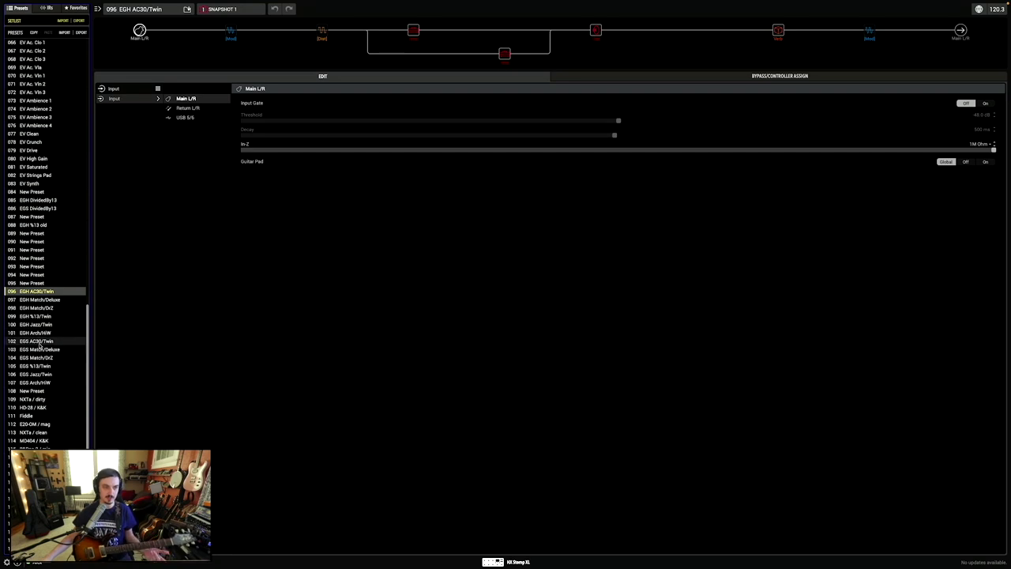
{"action": "left_click", "coordinate": [42, 300]}
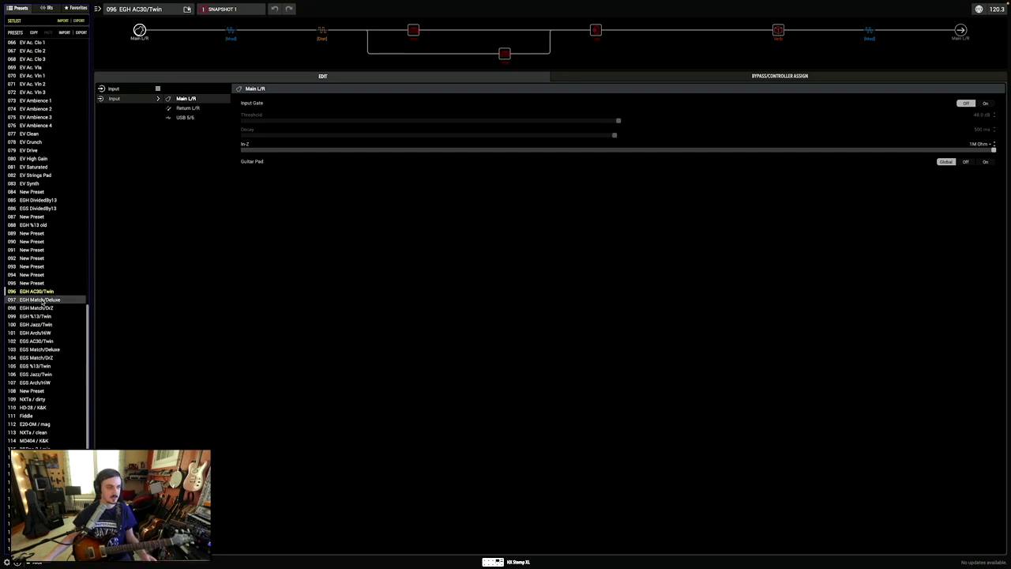
{"action": "left_click", "coordinate": [413, 30]}
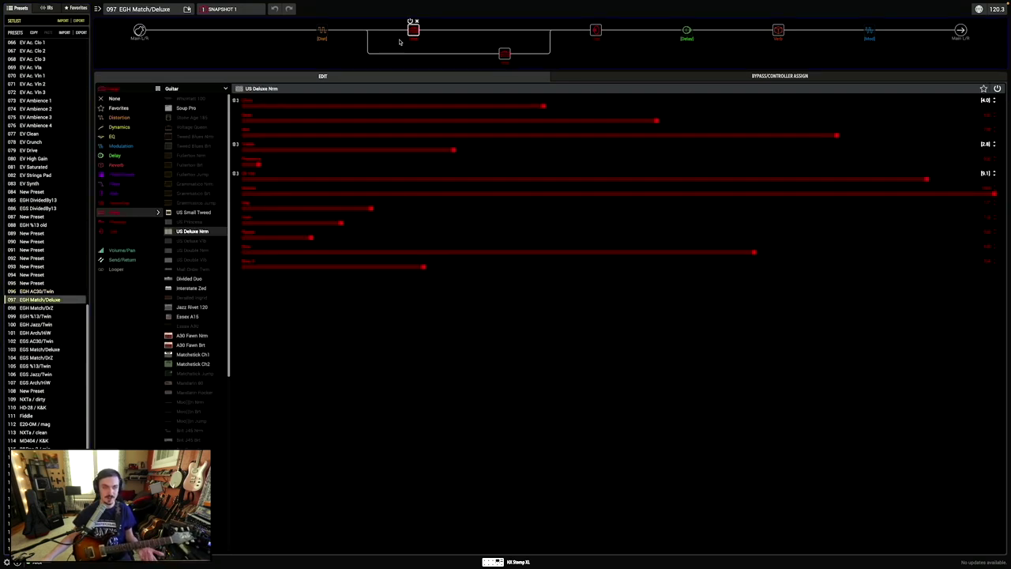
{"action": "left_click", "coordinate": [25, 308]}
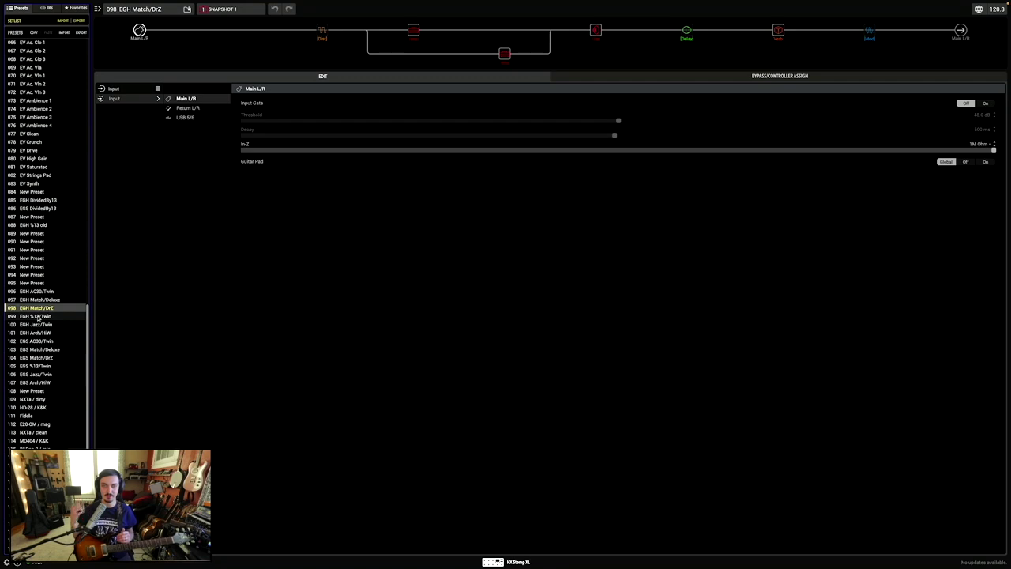
{"action": "left_click", "coordinate": [38, 317]}
{"action": "left_click", "coordinate": [43, 325]}
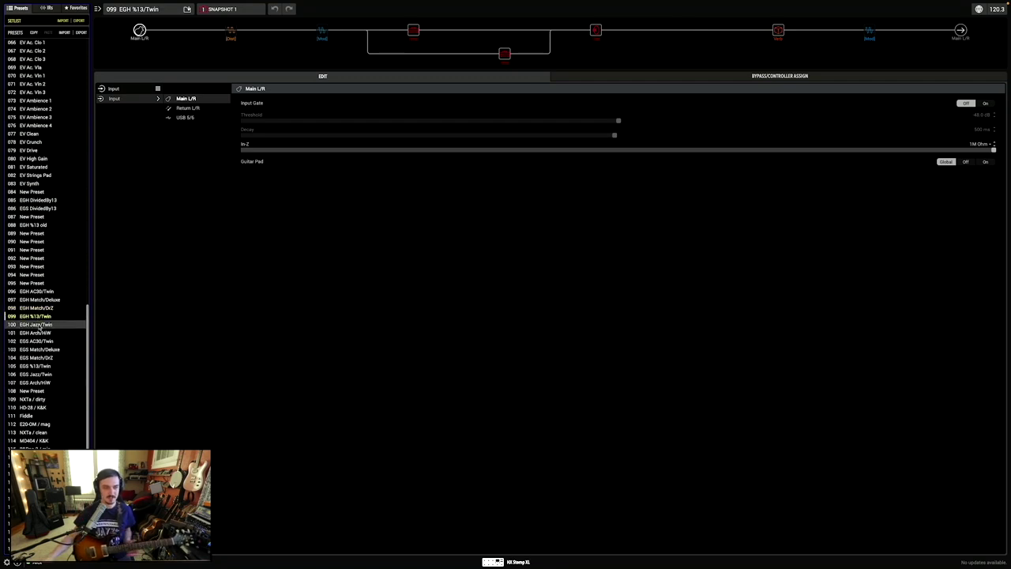